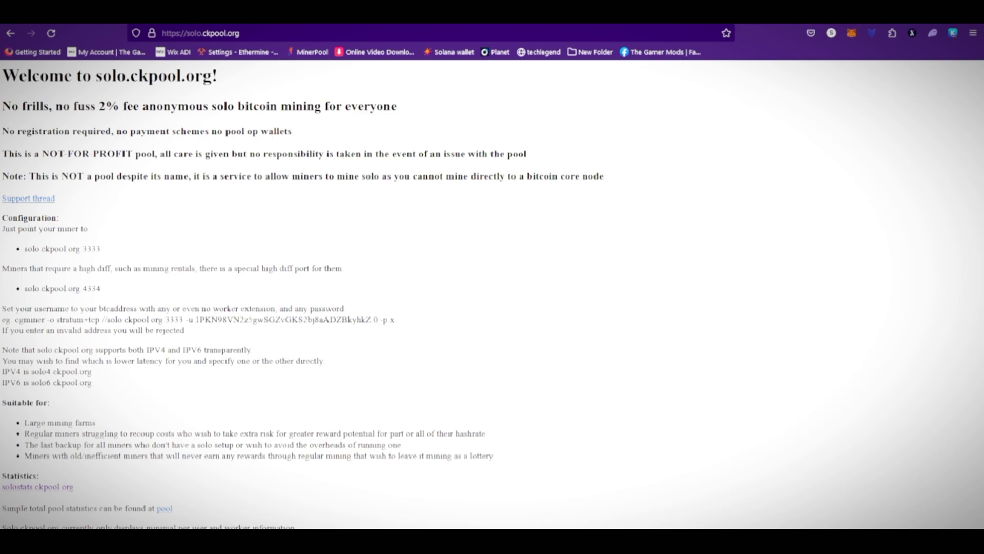
Step: Load the AxeOS dashboard at 192.168.1.5 in a new tab, showing public-pool.io port 21496
{"action": "key", "text": "ctrl+t"}
{"action": "left_click", "coordinate": [506, 32]}
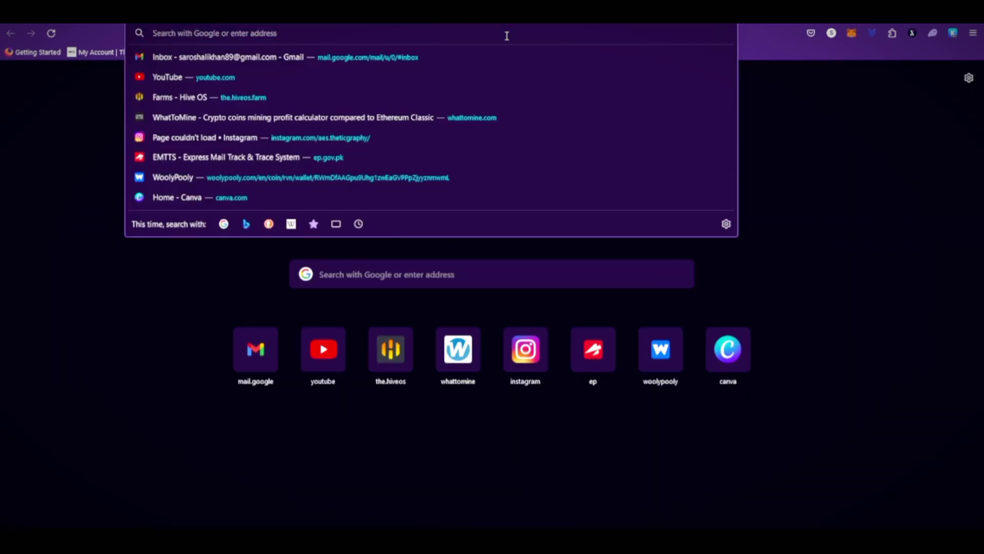
{"action": "type", "text": "192.168"}
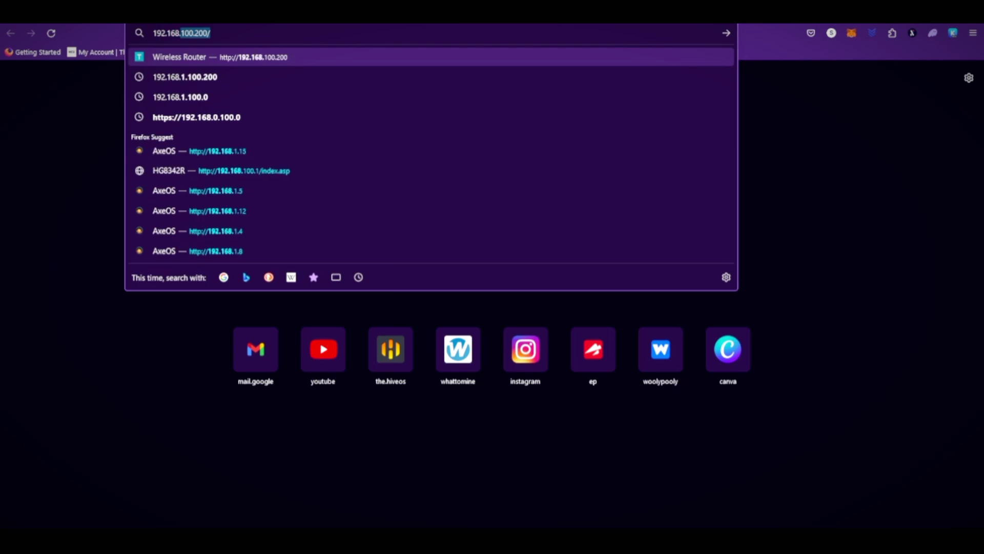
{"action": "type", "text": ".1."}
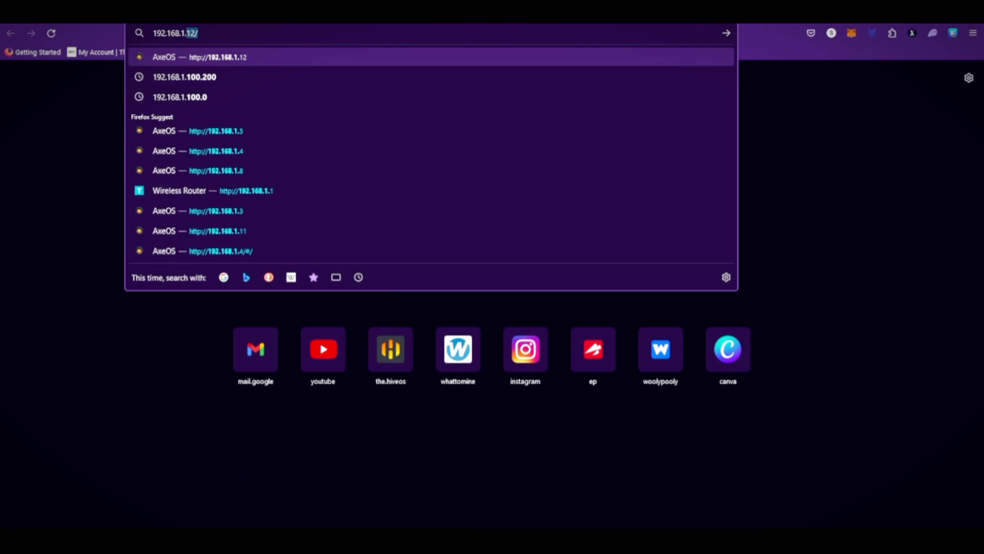
{"action": "type", "text": "5"}
{"action": "key", "text": "Return"}
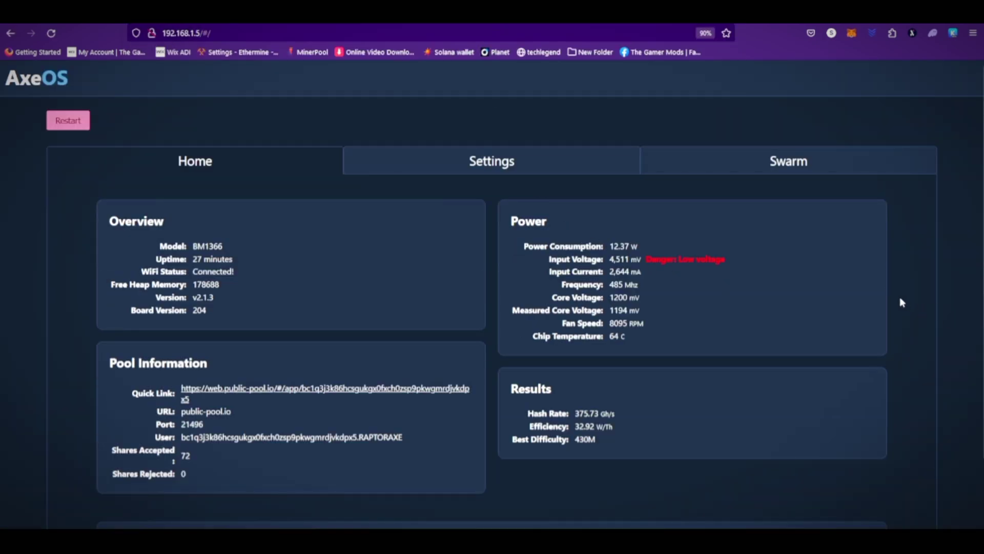
{"action": "scroll", "coordinate": [883, 288], "scroll_direction": "down", "scroll_amount": 2}
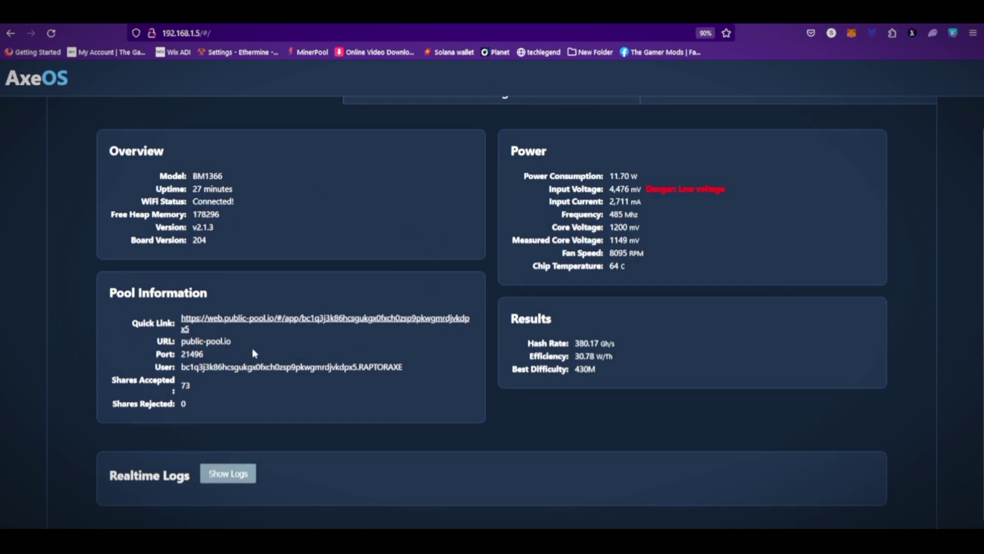
{"action": "scroll", "coordinate": [255, 354], "scroll_direction": "up", "scroll_amount": 2}
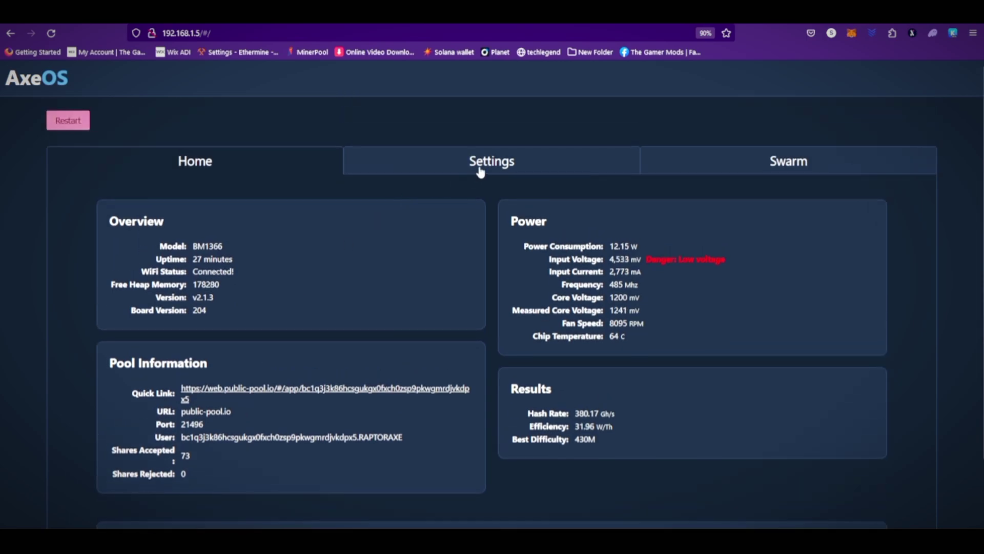
Step: In Settings, replace Stratum URL public-pool.io with solo.ckpool.org and port 21496 with 3333
{"action": "left_click", "coordinate": [480, 172]}
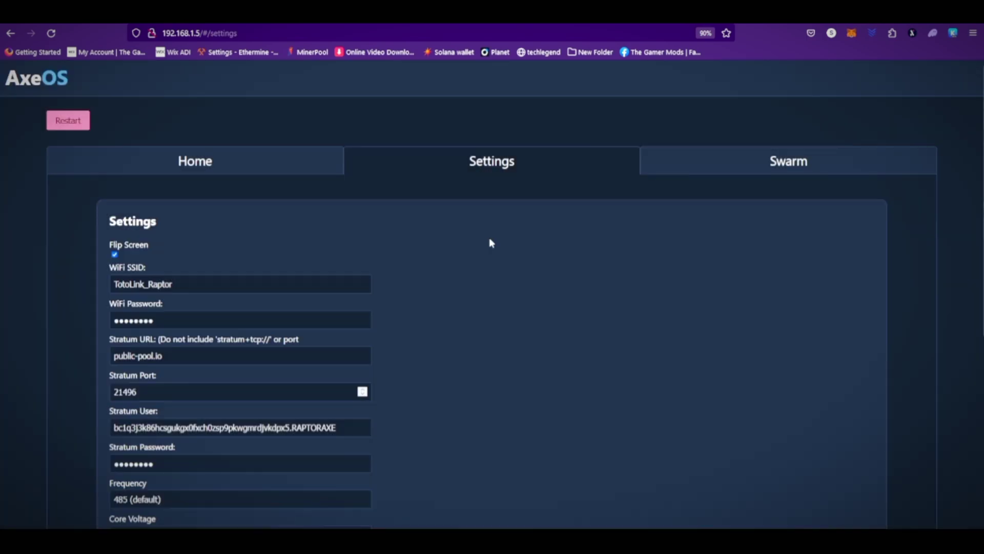
{"action": "scroll", "coordinate": [491, 271], "scroll_direction": "down", "scroll_amount": 1}
{"action": "scroll", "coordinate": [491, 272], "scroll_direction": "down", "scroll_amount": 1}
{"action": "scroll", "coordinate": [492, 271], "scroll_direction": "down", "scroll_amount": 2}
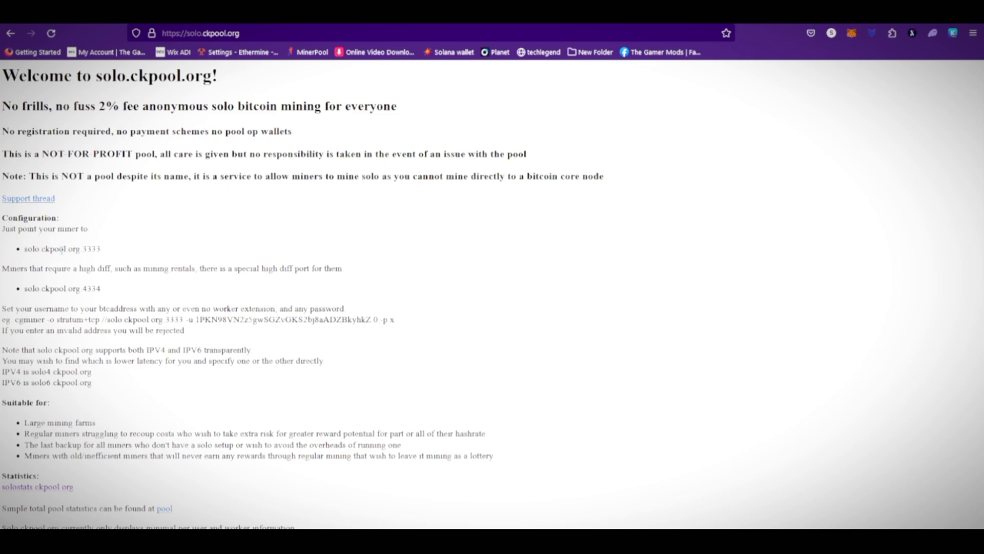
{"action": "left_click_drag", "start_coordinate": [66, 248], "coordinate": [34, 249]}
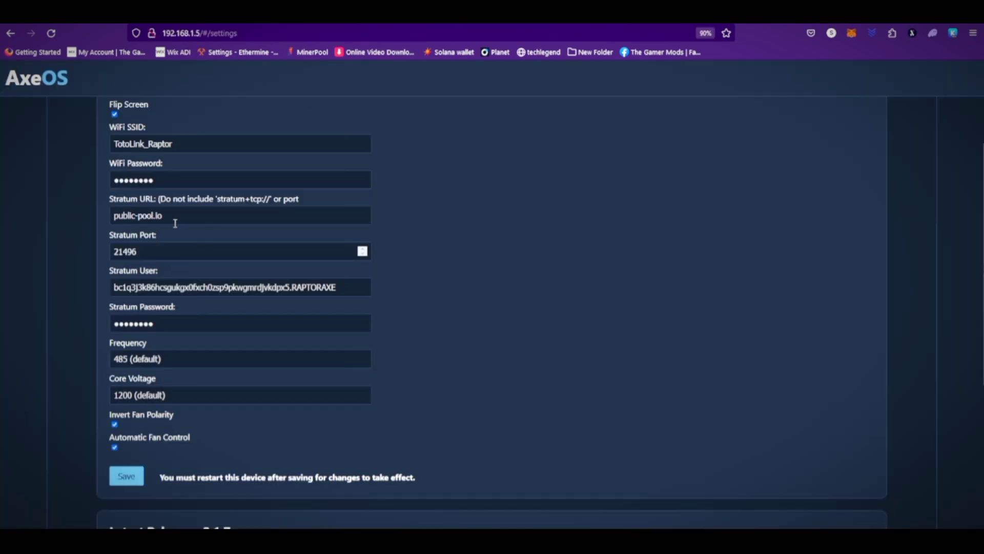
{"action": "triple_click", "coordinate": [173, 215]}
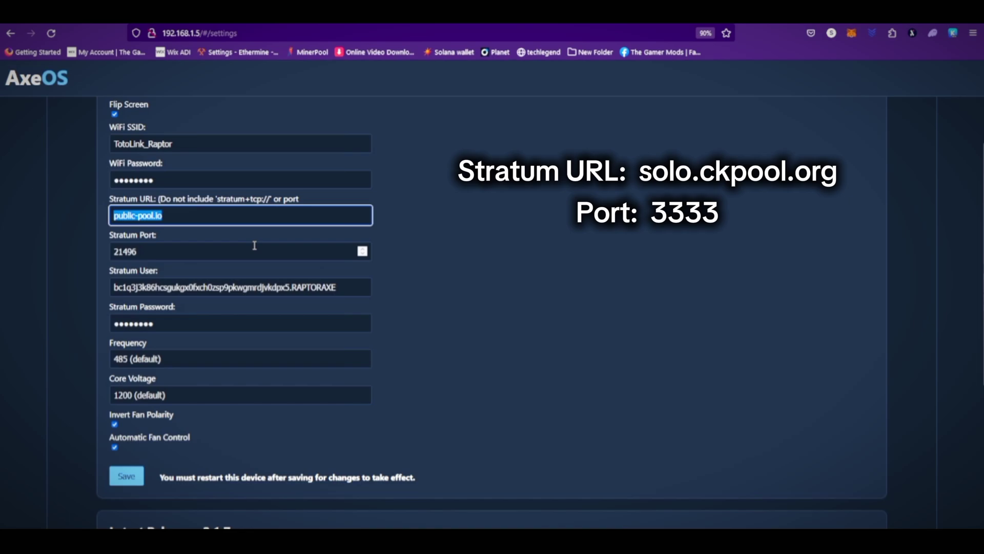
{"action": "type", "text": "solo.ckpool.org"}
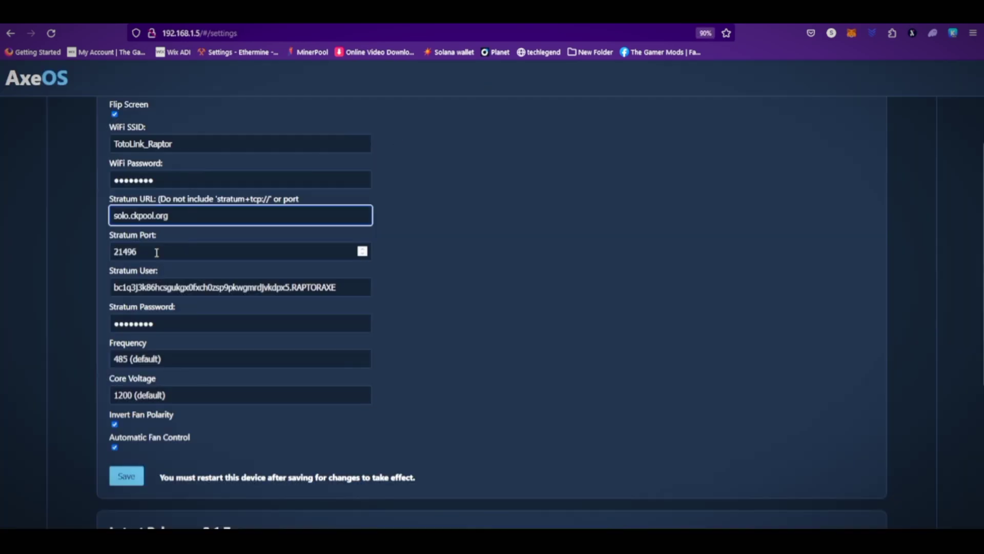
{"action": "left_click_drag", "start_coordinate": [156, 251], "coordinate": [94, 255]}
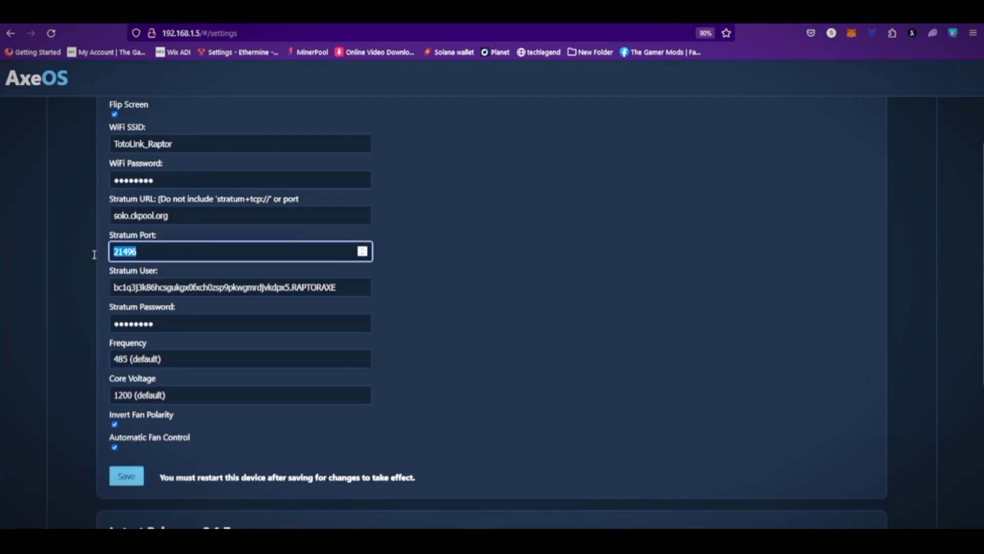
{"action": "type", "text": "3333"}
{"action": "left_click", "coordinate": [418, 199]}
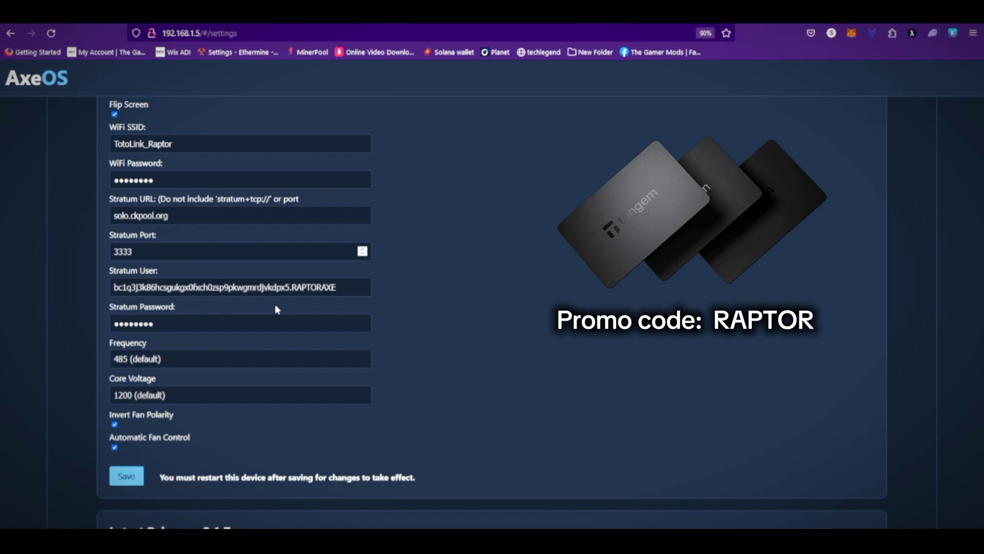
{"action": "left_click_drag", "start_coordinate": [113, 287], "coordinate": [339, 288]}
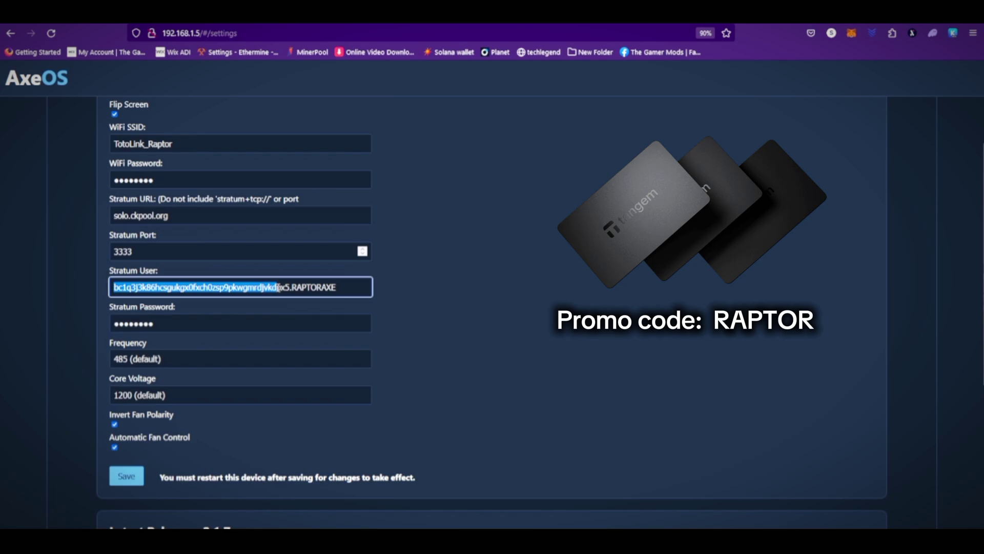
{"action": "left_click", "coordinate": [352, 306]}
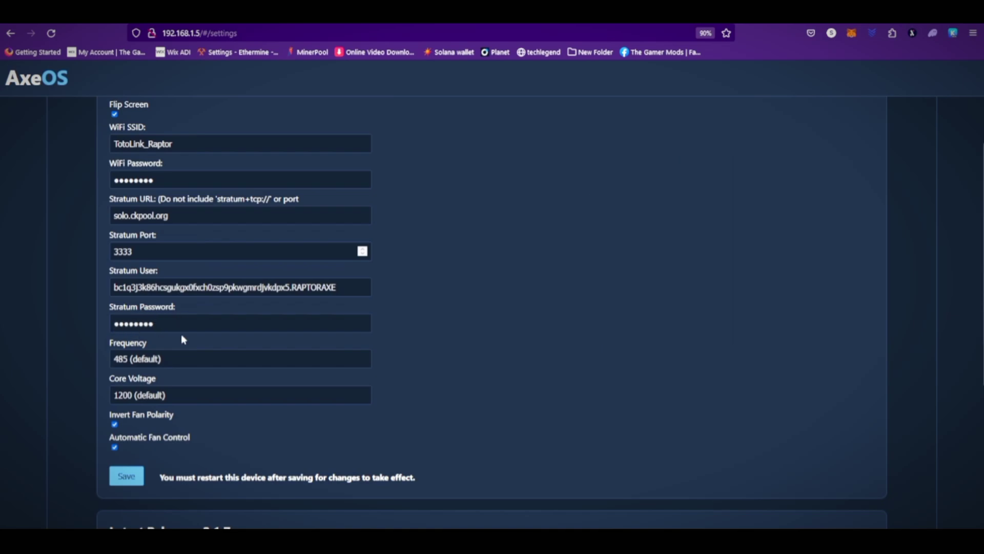
Step: Save the new pool settings and decline the browser's offer to save the password
{"action": "scroll", "coordinate": [447, 368], "scroll_direction": "up", "scroll_amount": 1}
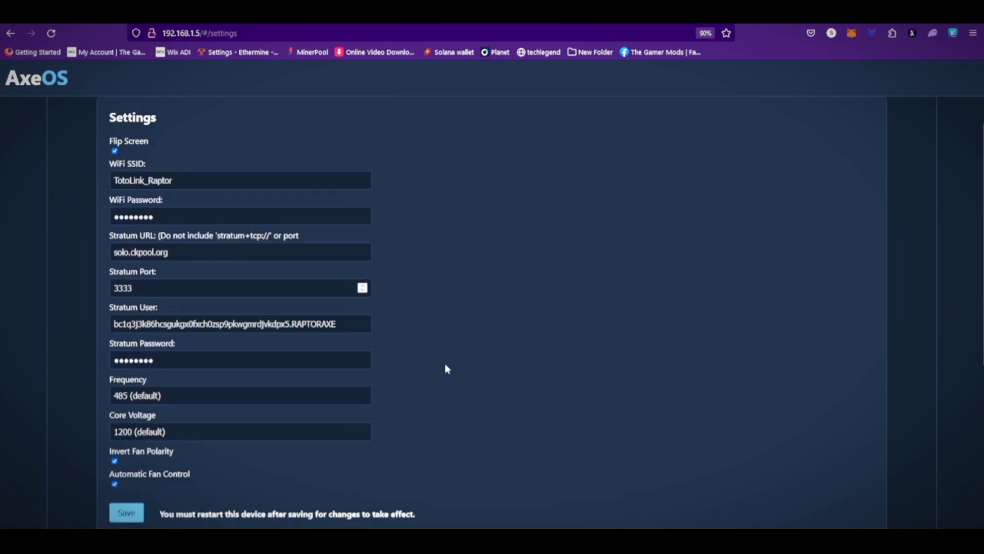
{"action": "scroll", "coordinate": [444, 365], "scroll_direction": "up", "scroll_amount": 3}
{"action": "scroll", "coordinate": [444, 365], "scroll_direction": "down", "scroll_amount": 4}
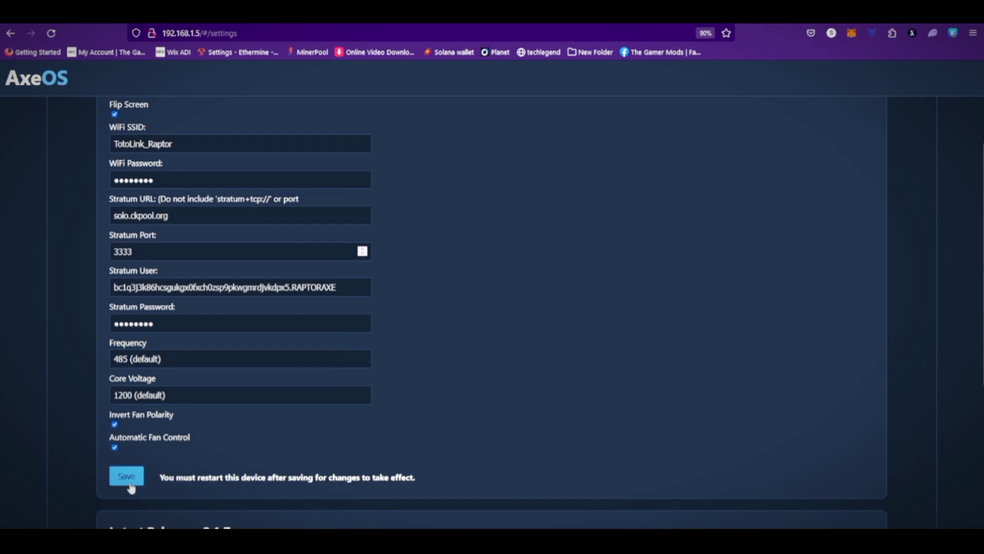
{"action": "left_click", "coordinate": [129, 480]}
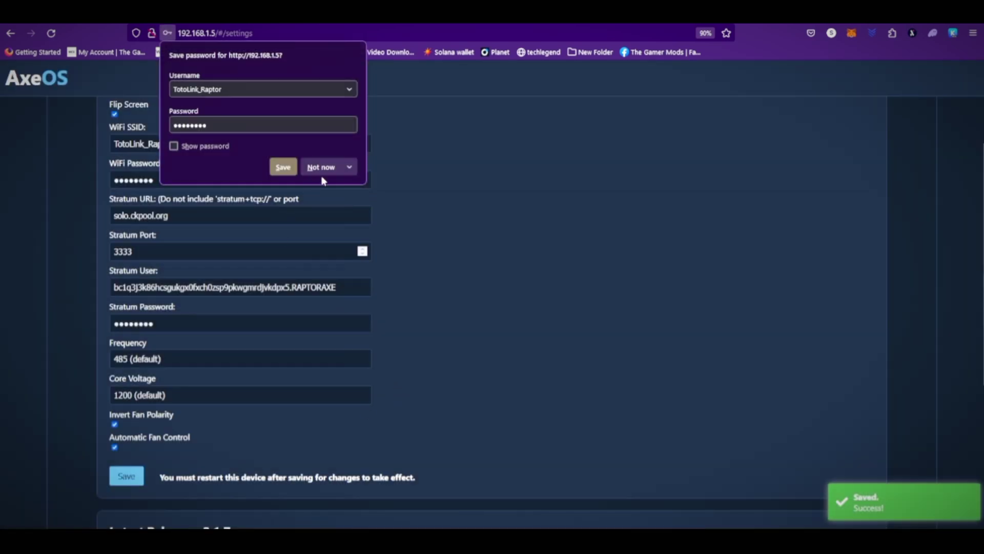
{"action": "left_click", "coordinate": [336, 167]}
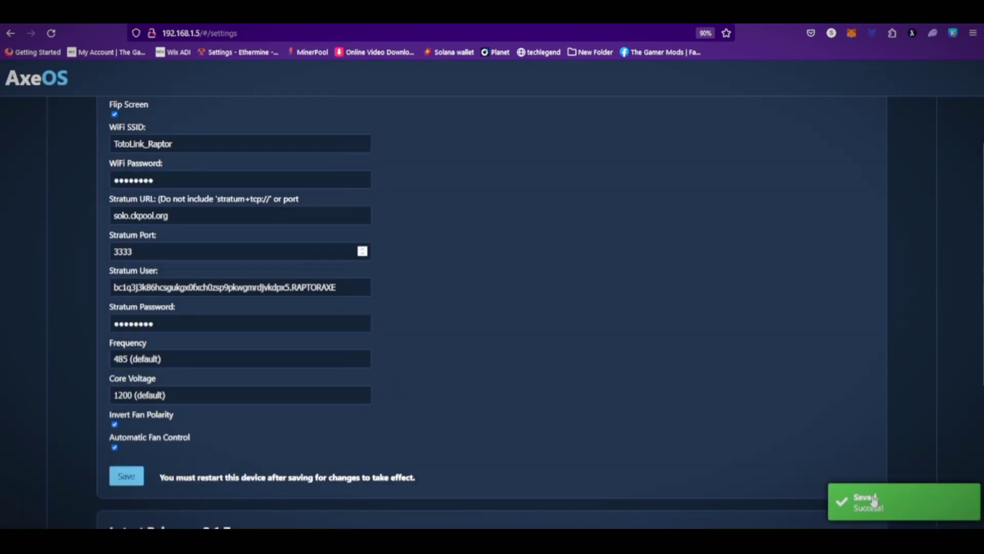
Step: Restart the Bitaxe and return to its dashboard, now mining on solo.ckpool.org port 3333
{"action": "scroll", "coordinate": [217, 234], "scroll_direction": "up", "scroll_amount": 3}
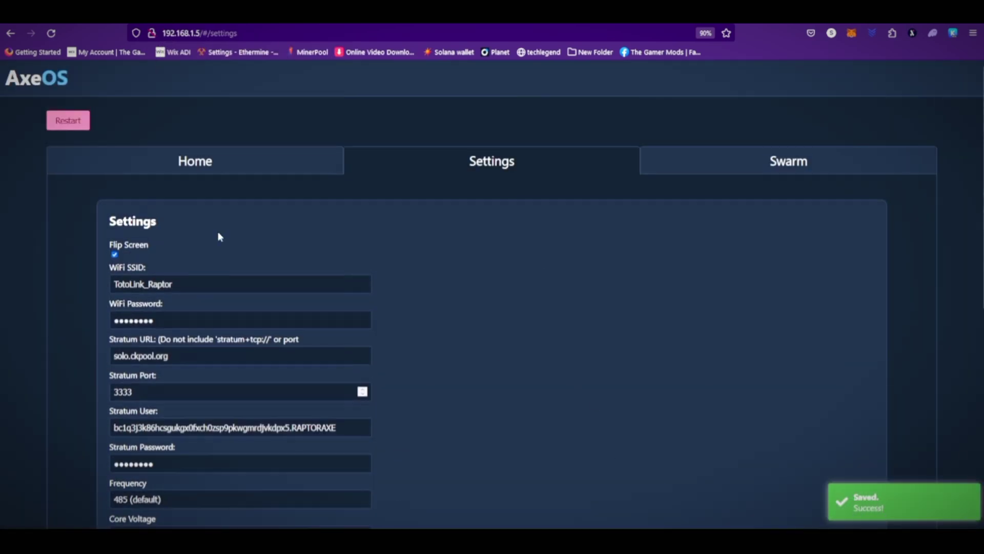
{"action": "left_click", "coordinate": [72, 125]}
{"action": "scroll", "coordinate": [569, 308], "scroll_direction": "down", "scroll_amount": 2}
{"action": "scroll", "coordinate": [569, 308], "scroll_direction": "down", "scroll_amount": 2}
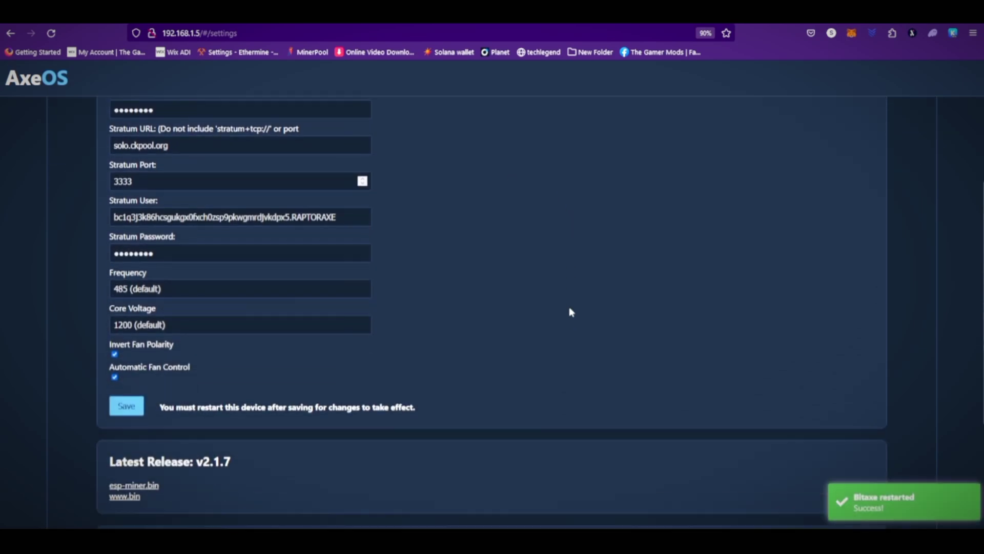
{"action": "scroll", "coordinate": [568, 308], "scroll_direction": "up", "scroll_amount": 4}
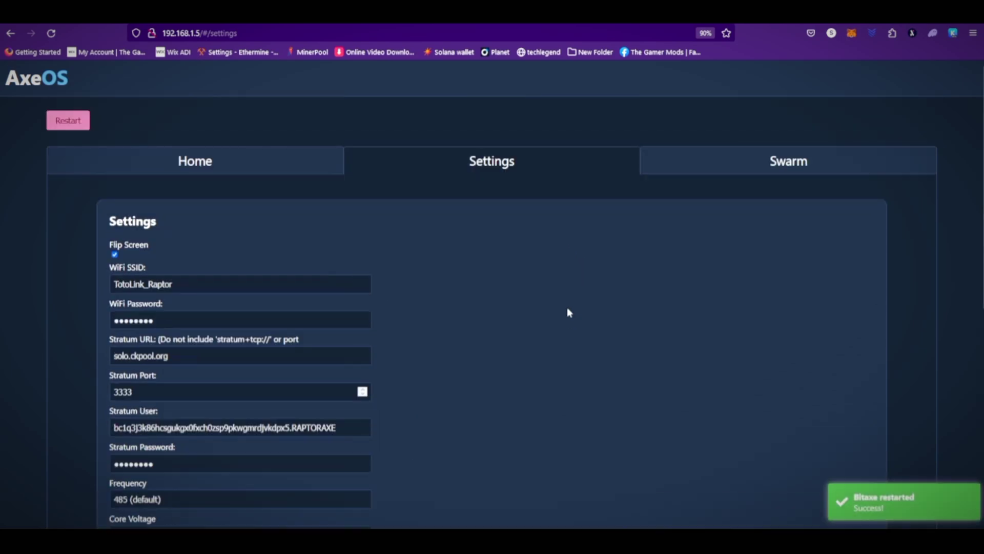
{"action": "left_click", "coordinate": [257, 166]}
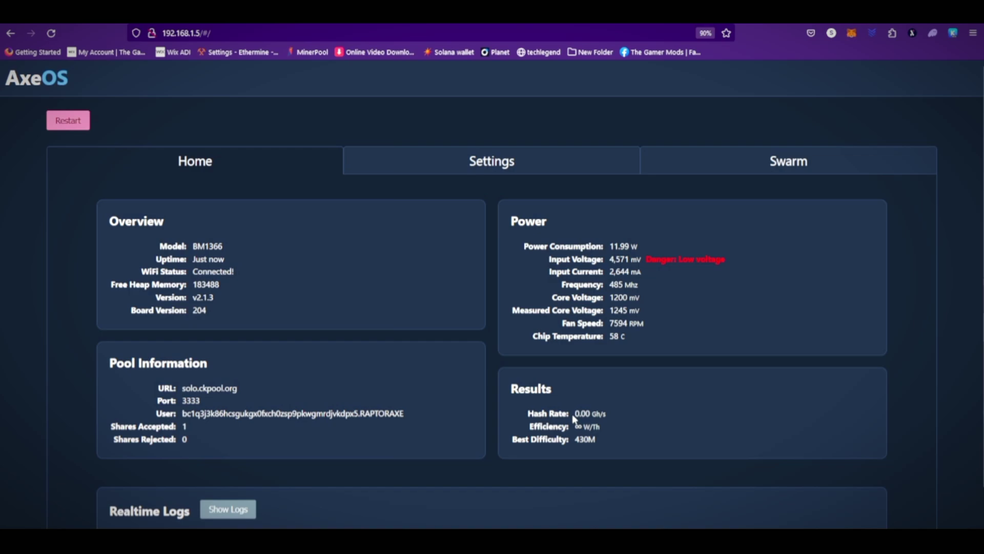
Step: Check the dashboard's hash rate (about 835 Gh/s) and chip temperature readings
{"action": "left_click_drag", "start_coordinate": [576, 414], "coordinate": [607, 416]}
{"action": "left_click", "coordinate": [606, 417]}
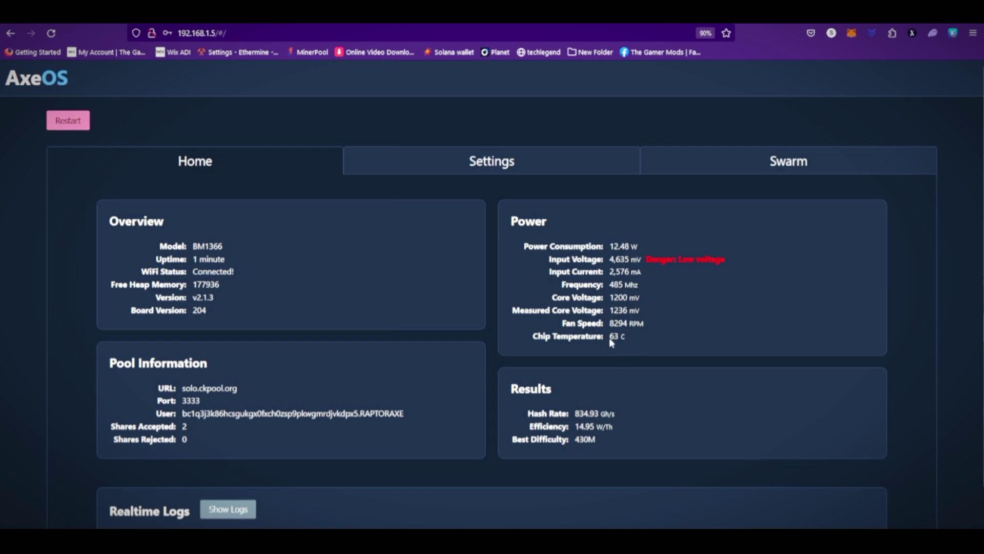
{"action": "left_click_drag", "start_coordinate": [567, 336], "coordinate": [628, 334]}
{"action": "left_click", "coordinate": [628, 335]}
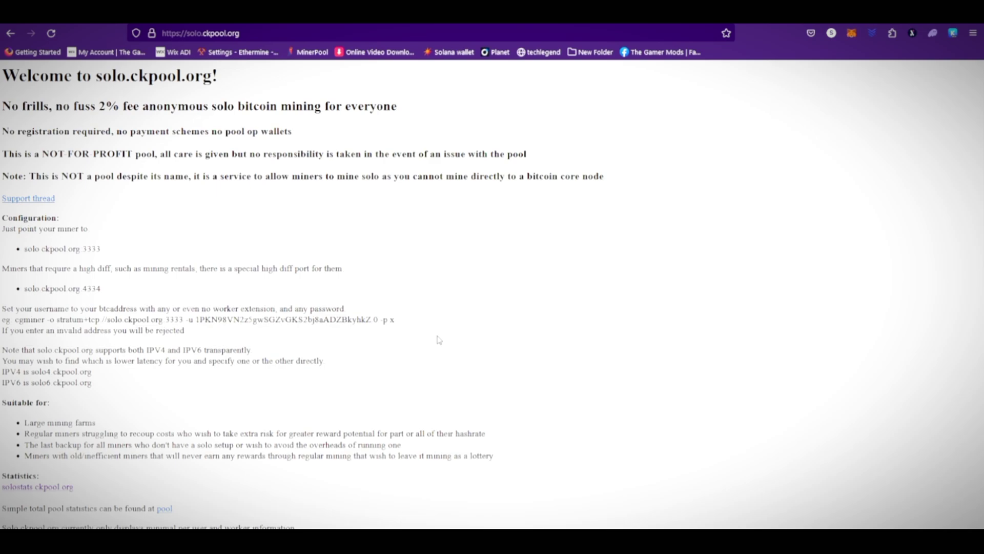
Step: Open solostats.ckpool.org and autofill the miner's saved Bitcoin address into the lookup field
{"action": "scroll", "coordinate": [3, 492], "scroll_direction": "down", "scroll_amount": 3}
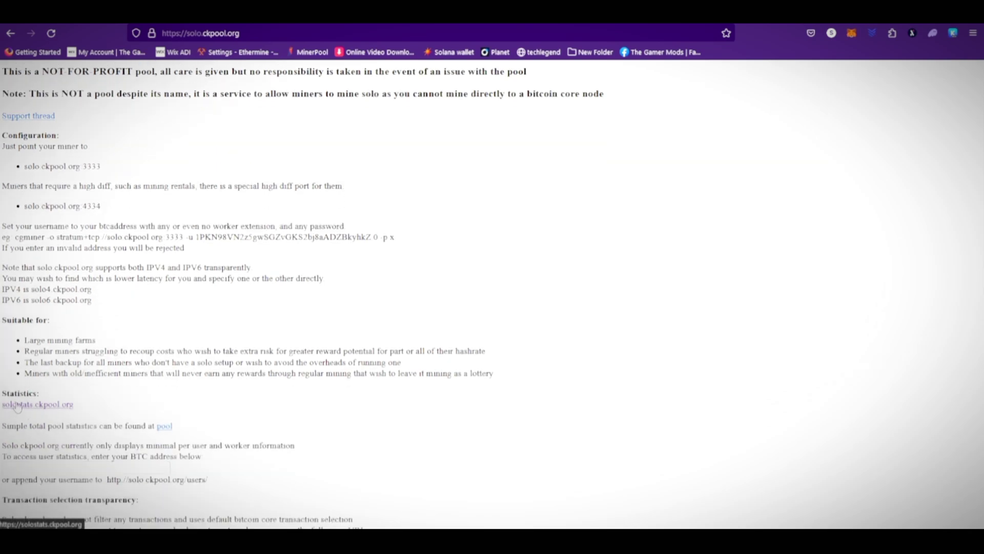
{"action": "left_click", "coordinate": [17, 405]}
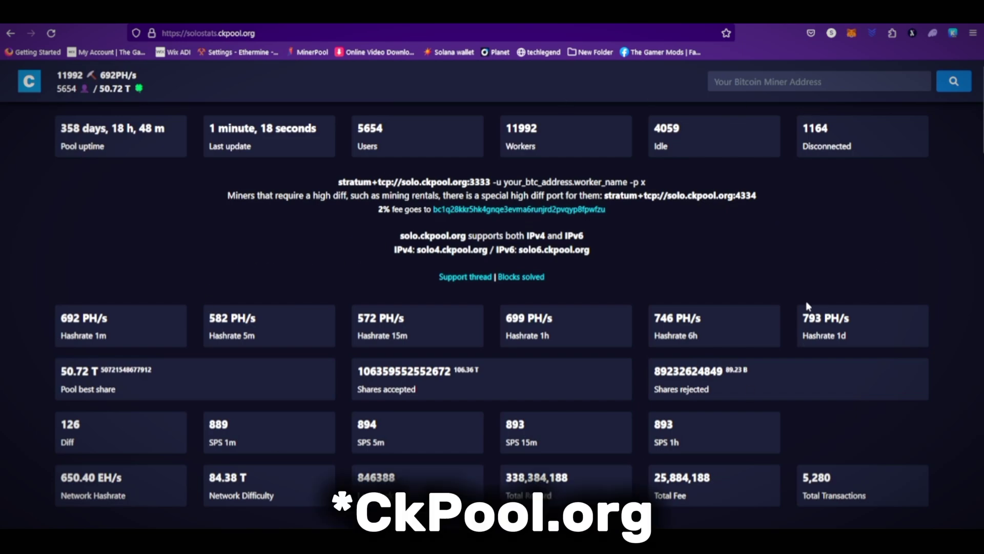
{"action": "left_click", "coordinate": [750, 81]}
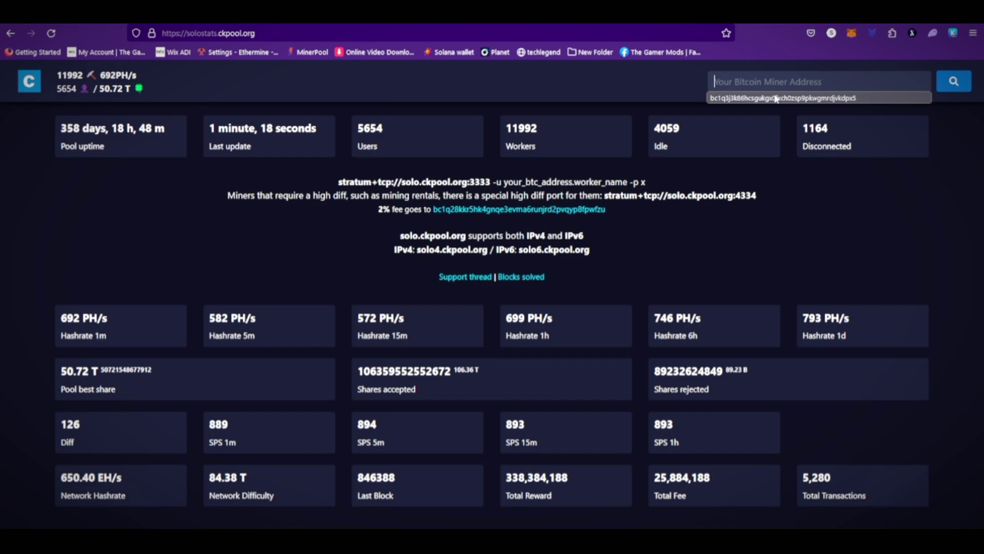
{"action": "left_click", "coordinate": [776, 98]}
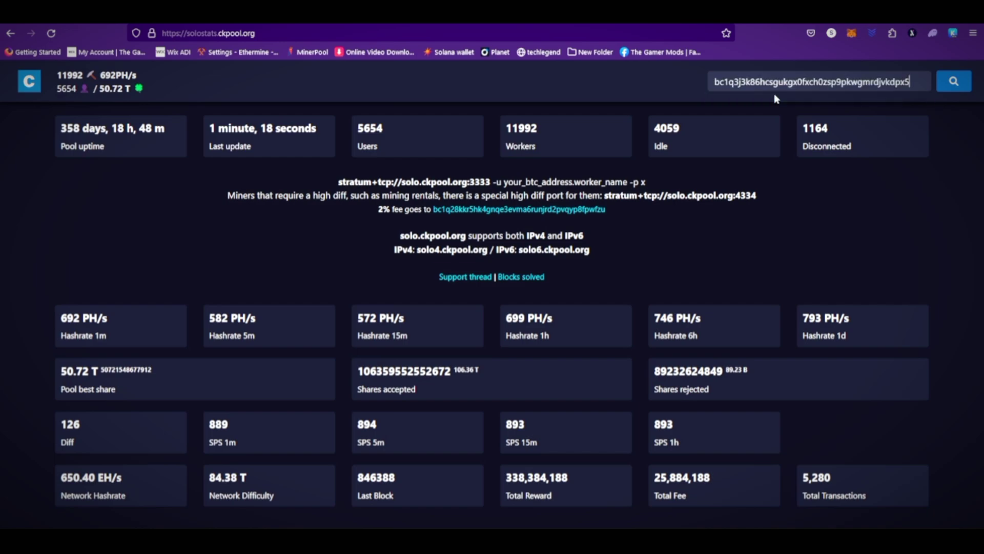
Step: Look up the address's stats: one worker, 481 GH/s hashrate, and its block chance
{"action": "left_click", "coordinate": [968, 82]}
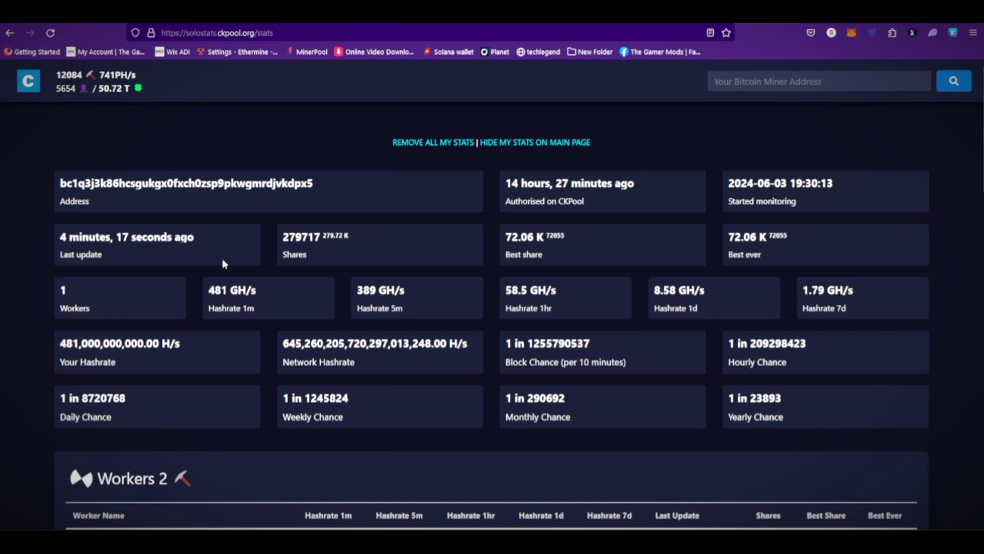
{"action": "triple_click", "coordinate": [72, 311]}
{"action": "left_click", "coordinate": [140, 322]}
{"action": "left_click_drag", "start_coordinate": [117, 362], "coordinate": [56, 349]}
{"action": "left_click", "coordinate": [82, 349]}
{"action": "left_click_drag", "start_coordinate": [530, 342], "coordinate": [598, 345]}
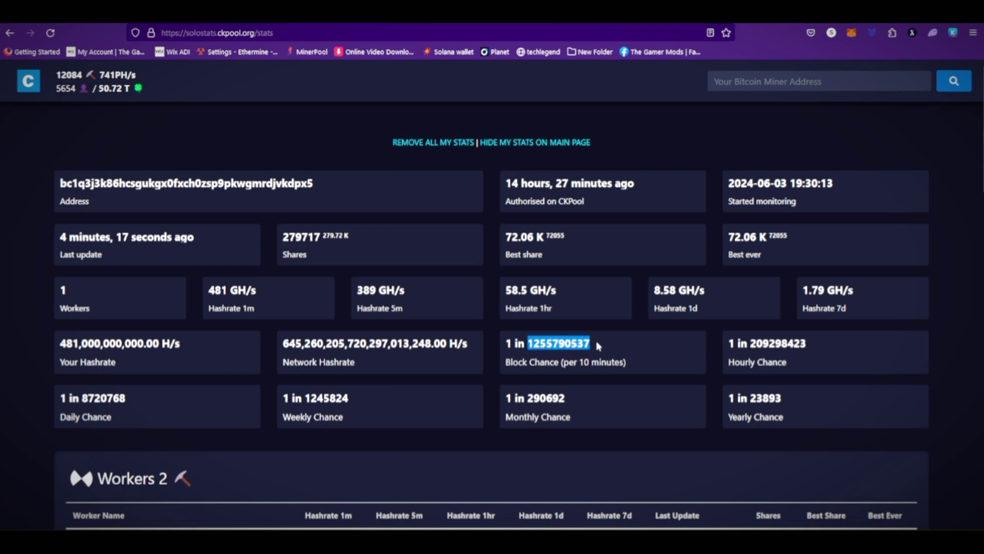
{"action": "left_click", "coordinate": [598, 345]}
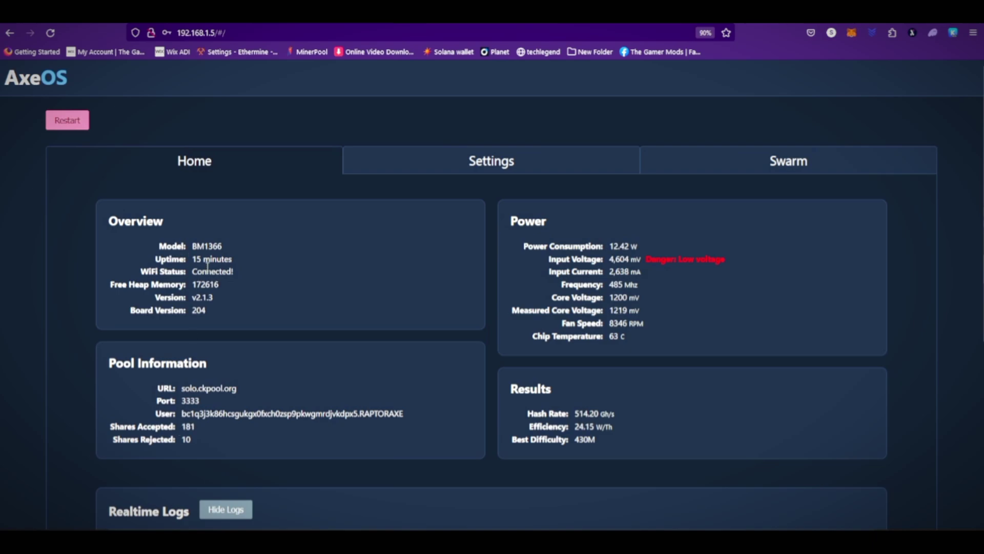
Step: Read the realtime logs of accepted share submissions, then hide the log panel
{"action": "scroll", "coordinate": [205, 264], "scroll_direction": "down", "scroll_amount": 2}
{"action": "scroll", "coordinate": [202, 158], "scroll_direction": "down", "scroll_amount": 2}
{"action": "scroll", "coordinate": [201, 158], "scroll_direction": "up", "scroll_amount": 3}
{"action": "scroll", "coordinate": [582, 247], "scroll_direction": "down", "scroll_amount": 2}
{"action": "scroll", "coordinate": [647, 241], "scroll_direction": "down", "scroll_amount": 1}
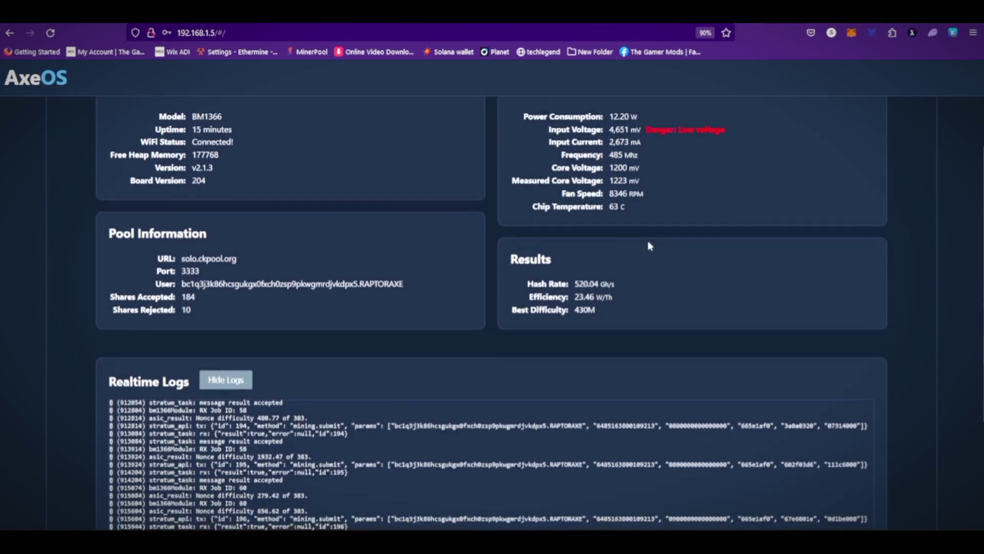
{"action": "scroll", "coordinate": [716, 281], "scroll_direction": "down", "scroll_amount": 1}
{"action": "scroll", "coordinate": [716, 283], "scroll_direction": "down", "scroll_amount": 1}
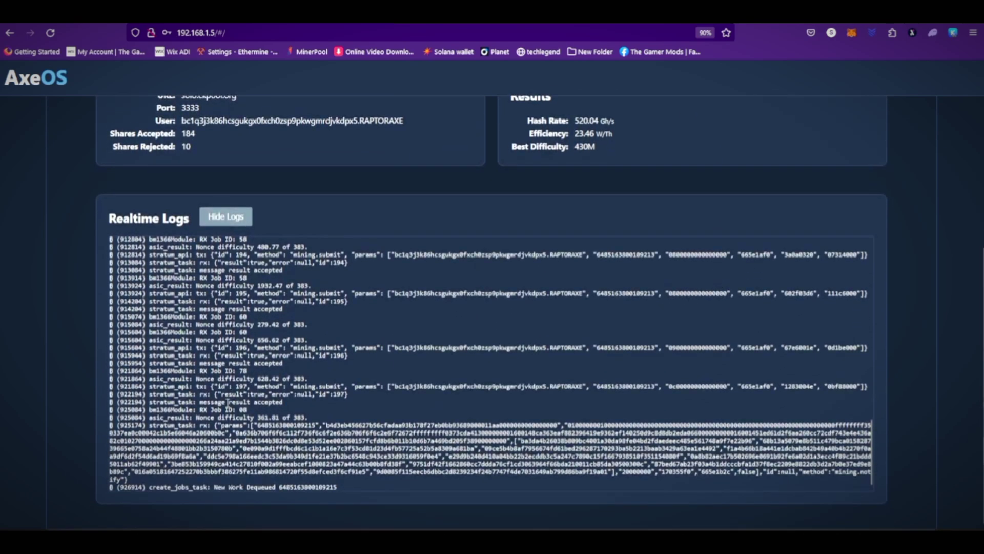
{"action": "left_click", "coordinate": [241, 220]}
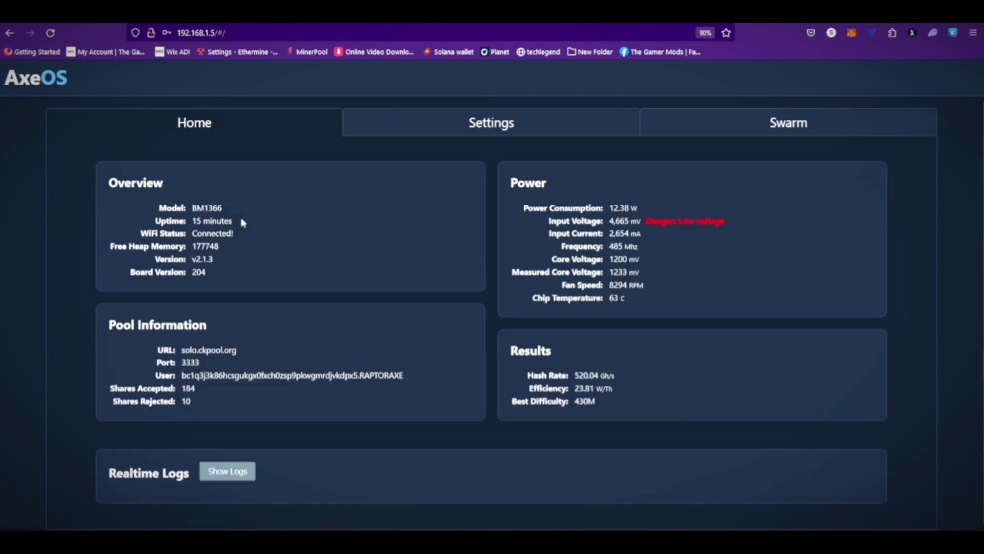
{"action": "scroll", "coordinate": [637, 358], "scroll_direction": "up", "scroll_amount": 1}
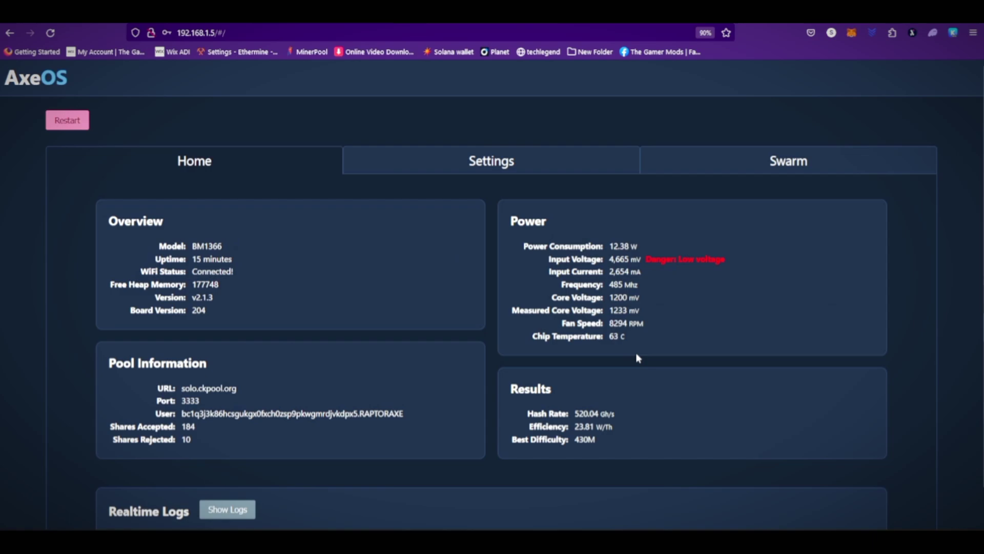